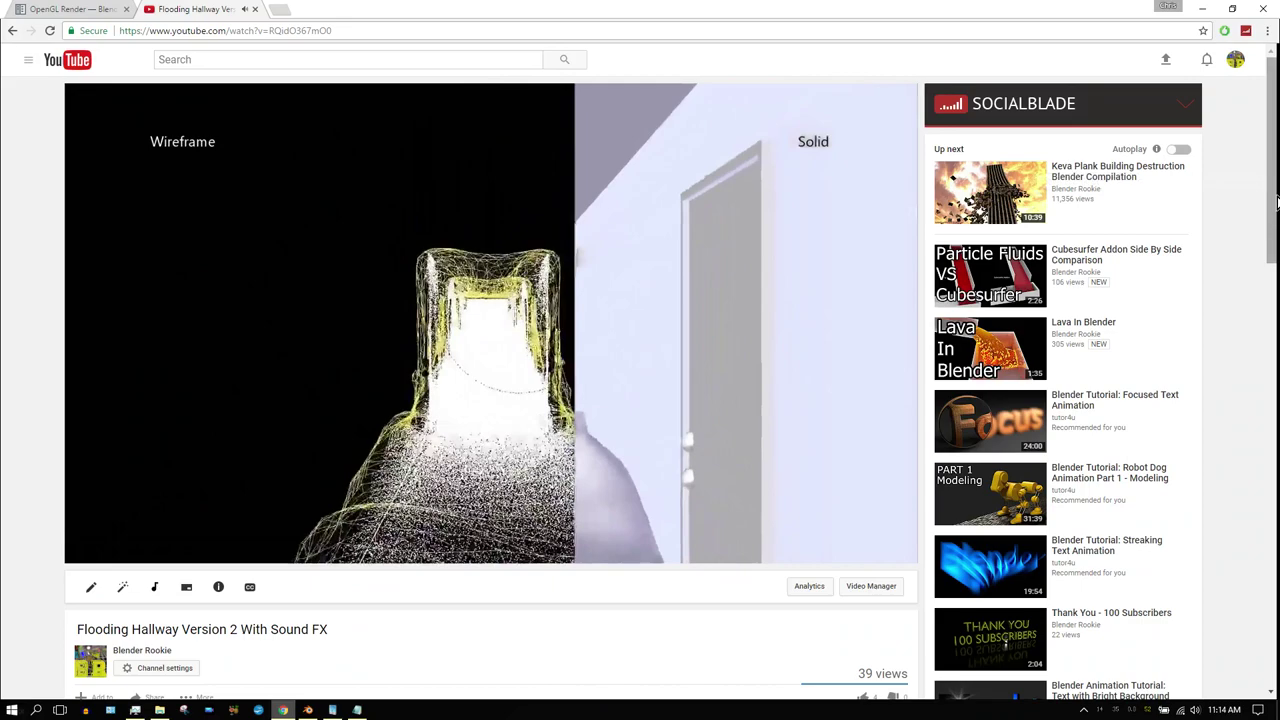
Close the flooding hallway YouTube tab and minimize the browser to bring Blender forward.
left_click_drag(1276, 203, 1251, 443)
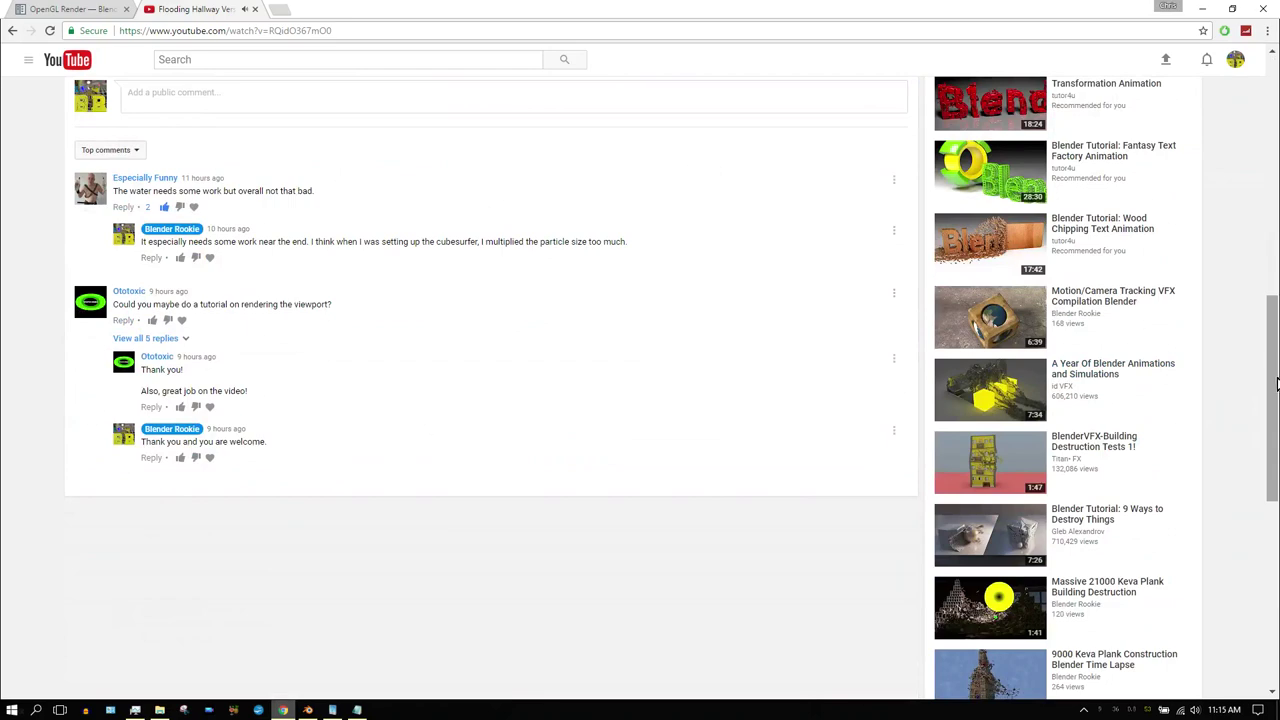
left_click_drag(1274, 385, 1274, 145)
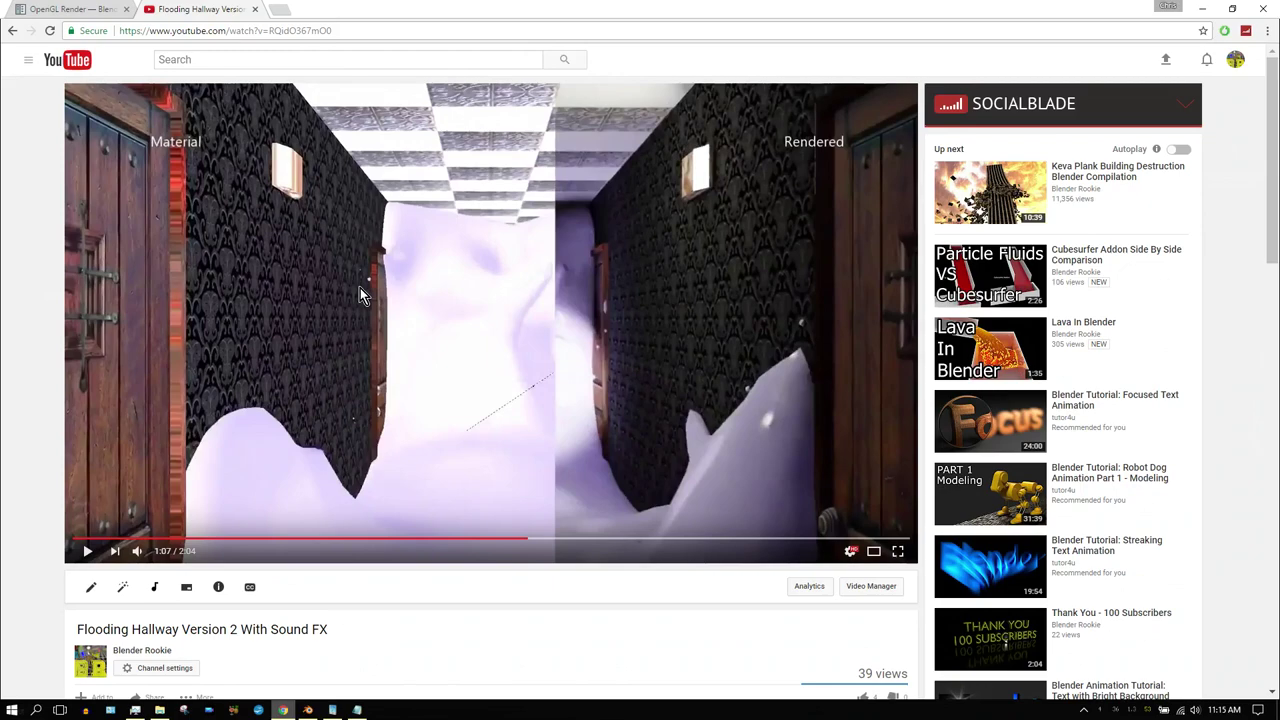
left_click(255, 9)
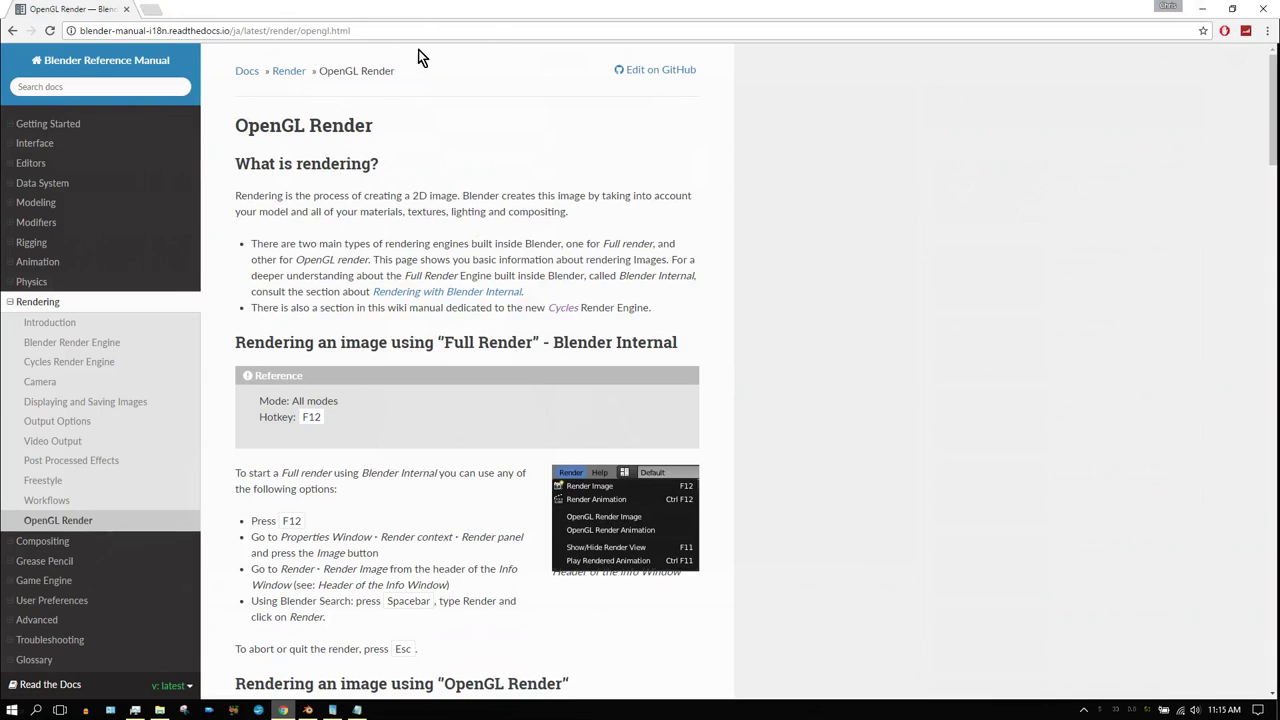
left_click(1204, 12)
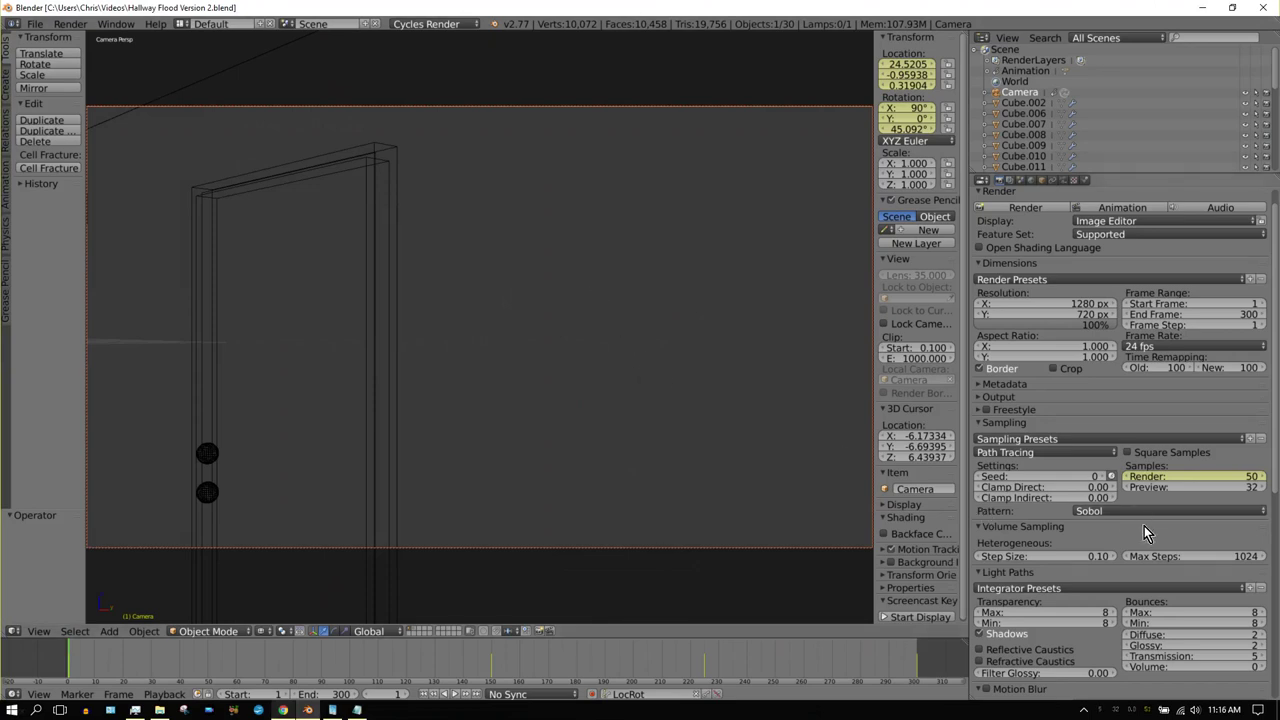
In the Output panel, set the frame rate to 25 fps and the file format to H.264.
left_click(980, 400)
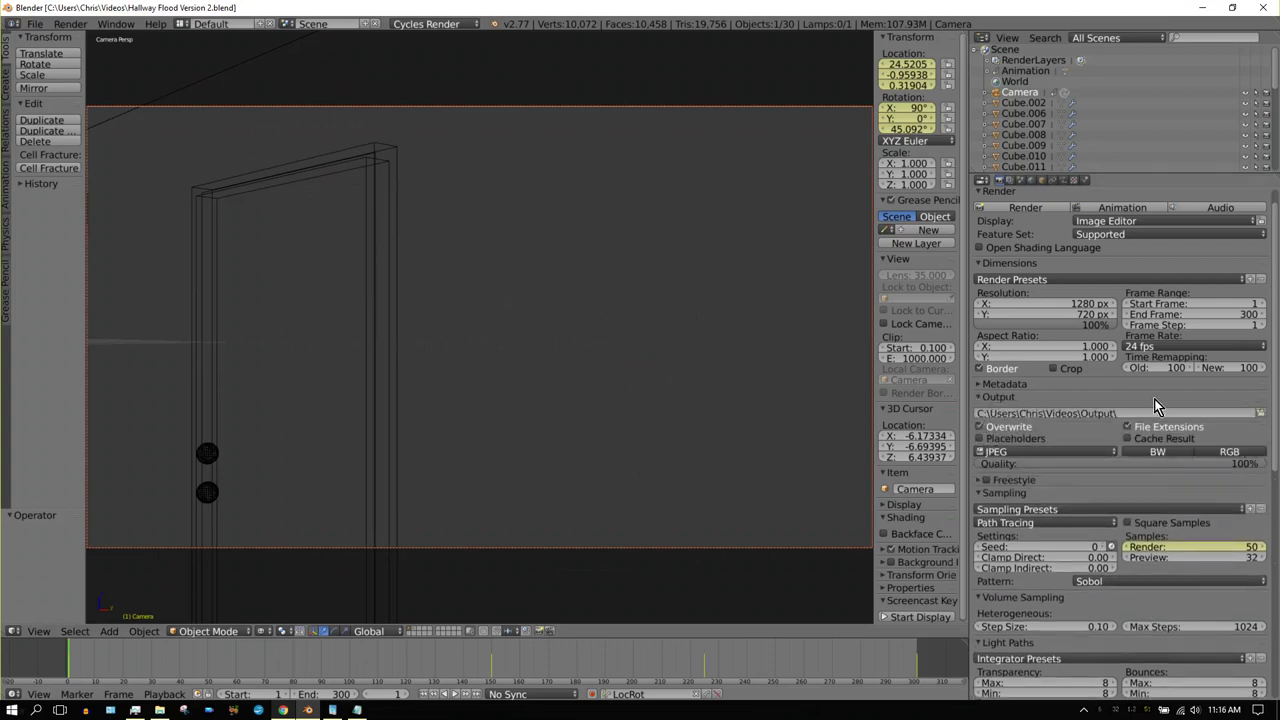
left_click(1158, 346)
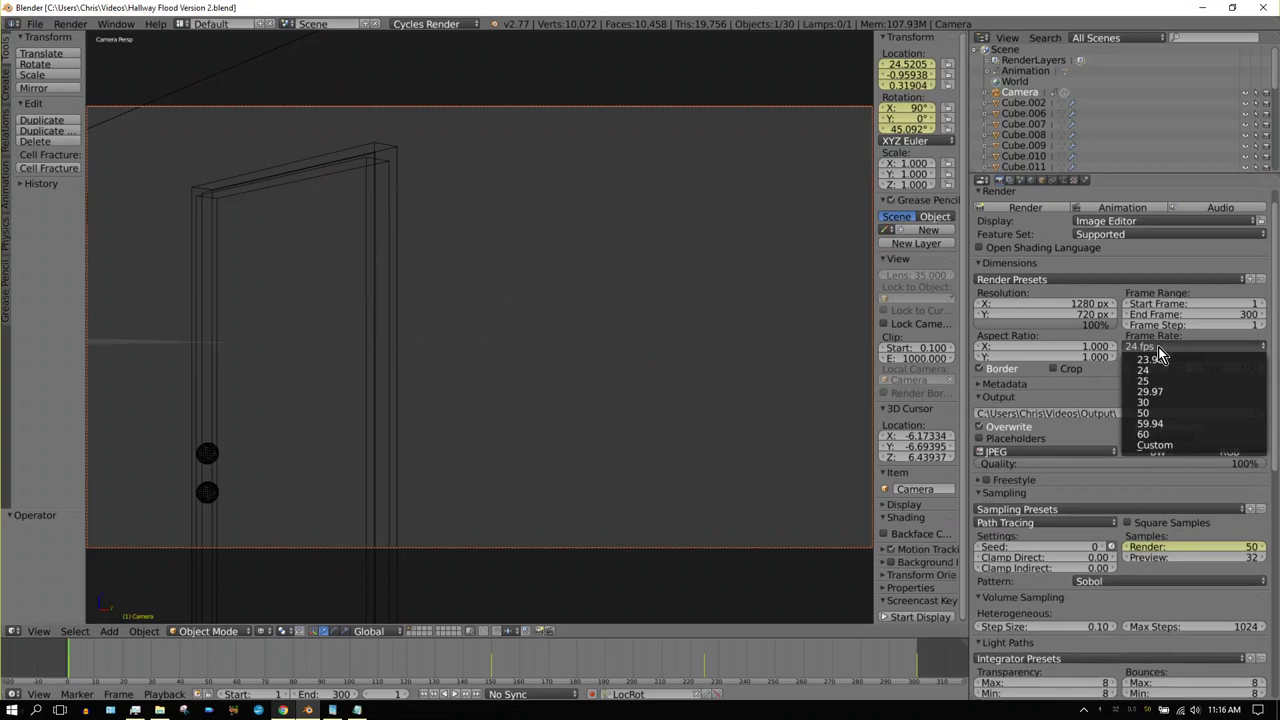
left_click(1159, 382)
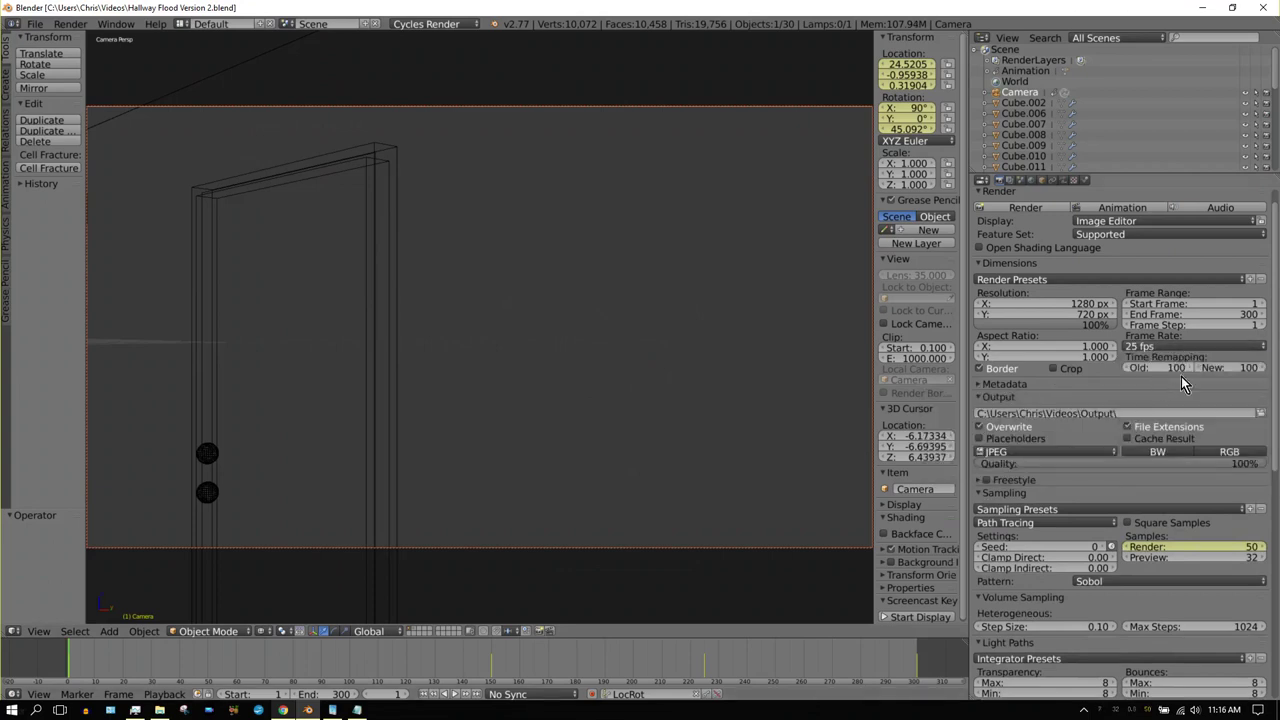
left_click(1054, 453)
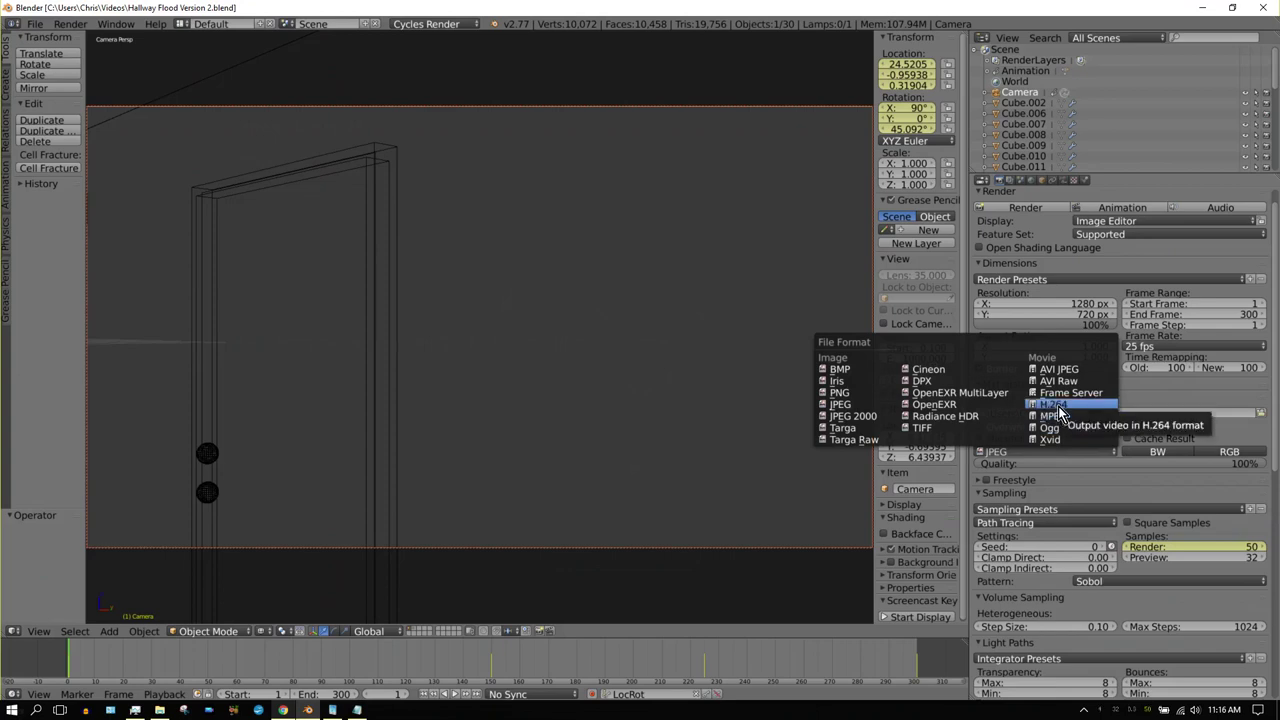
left_click(1058, 410)
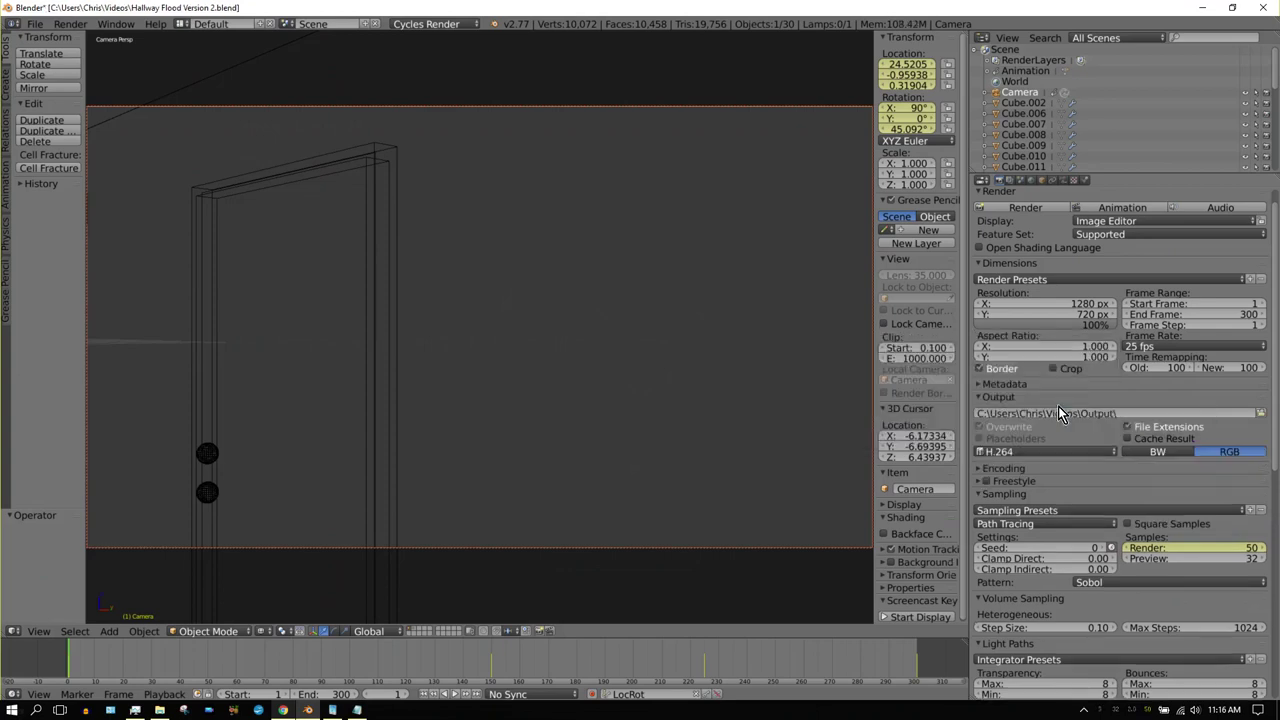
In the Encoding panel, set the bitrate to 10000 and the maximum rate to 15000.
left_click(980, 469)
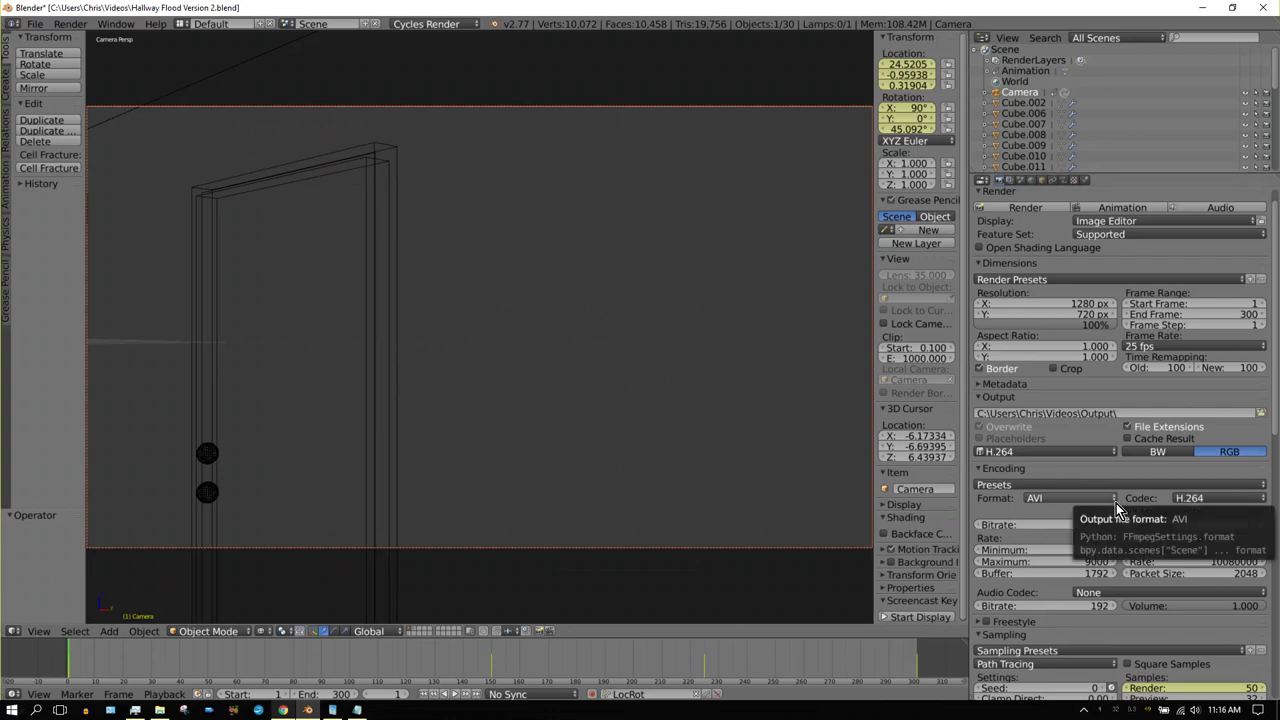
left_click(1053, 522)
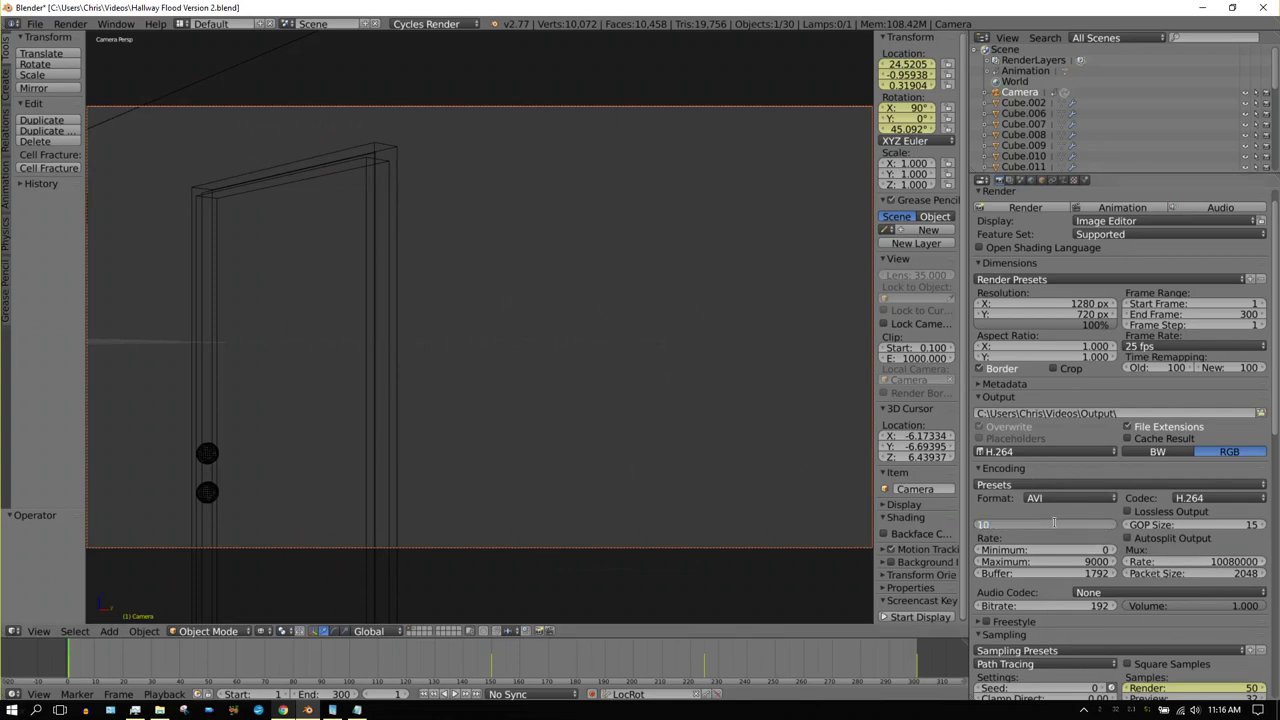
type("10000")
key("Return")
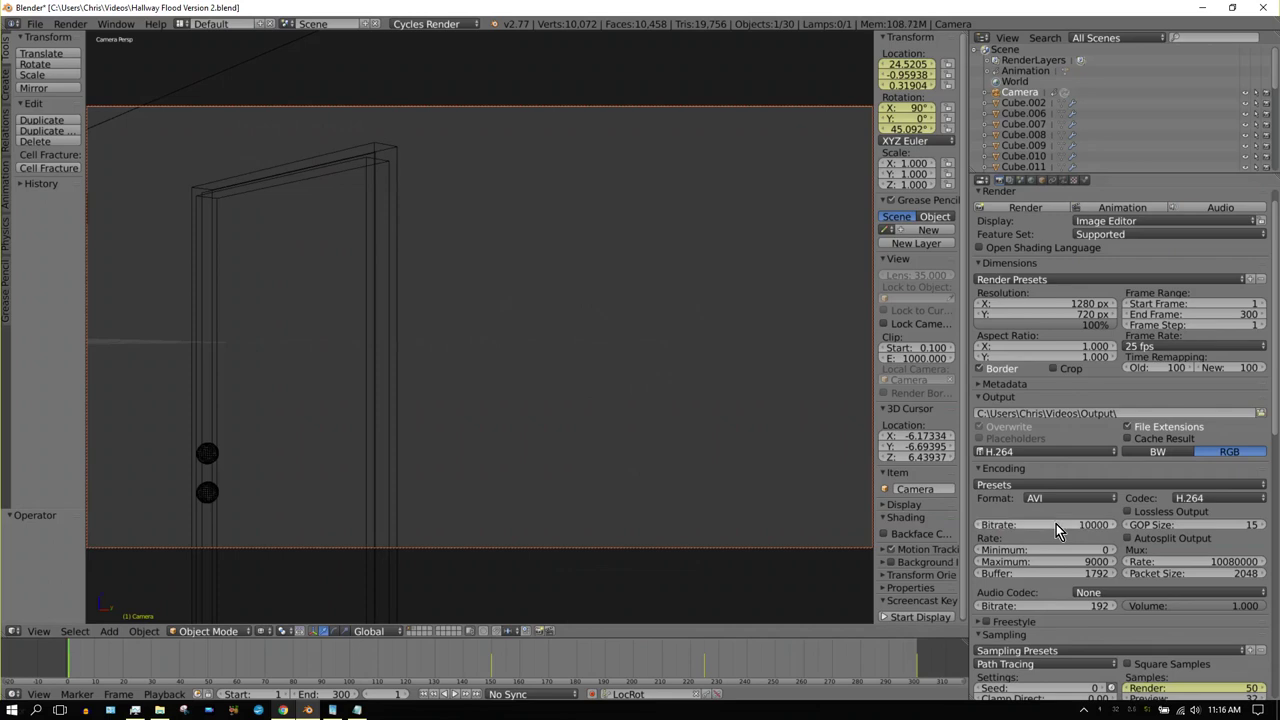
left_click(1078, 561)
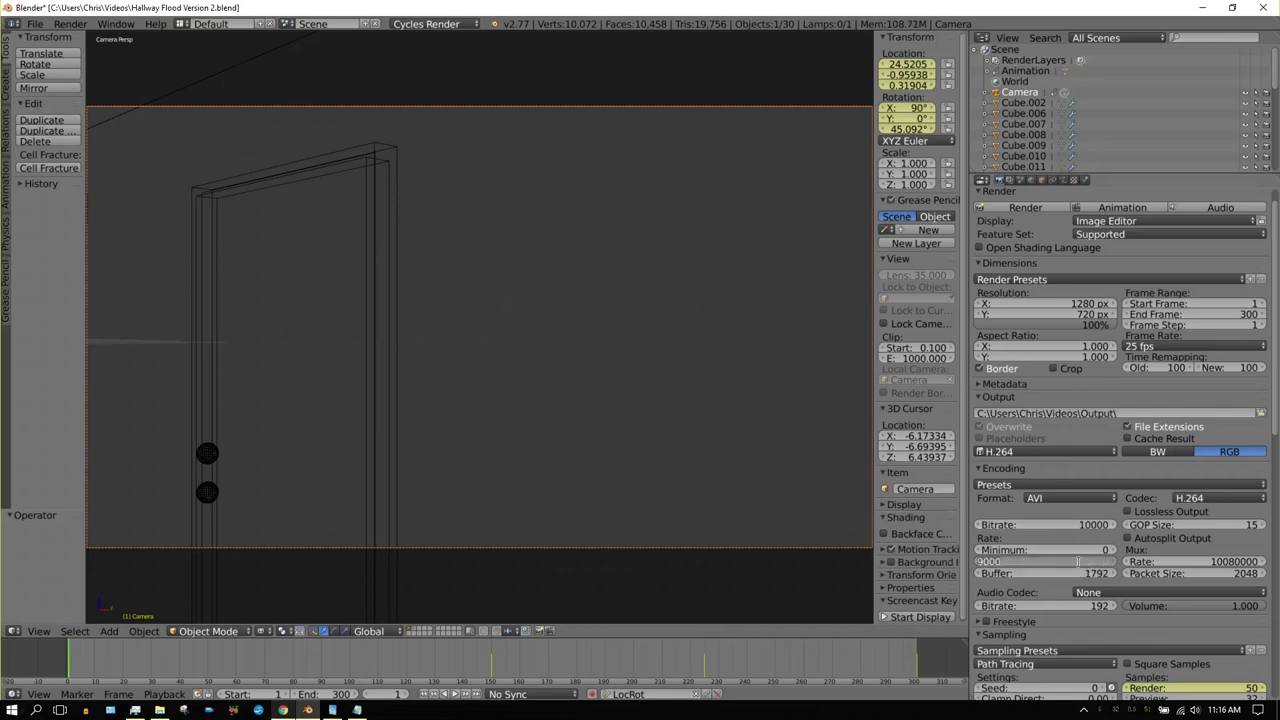
key("Return")
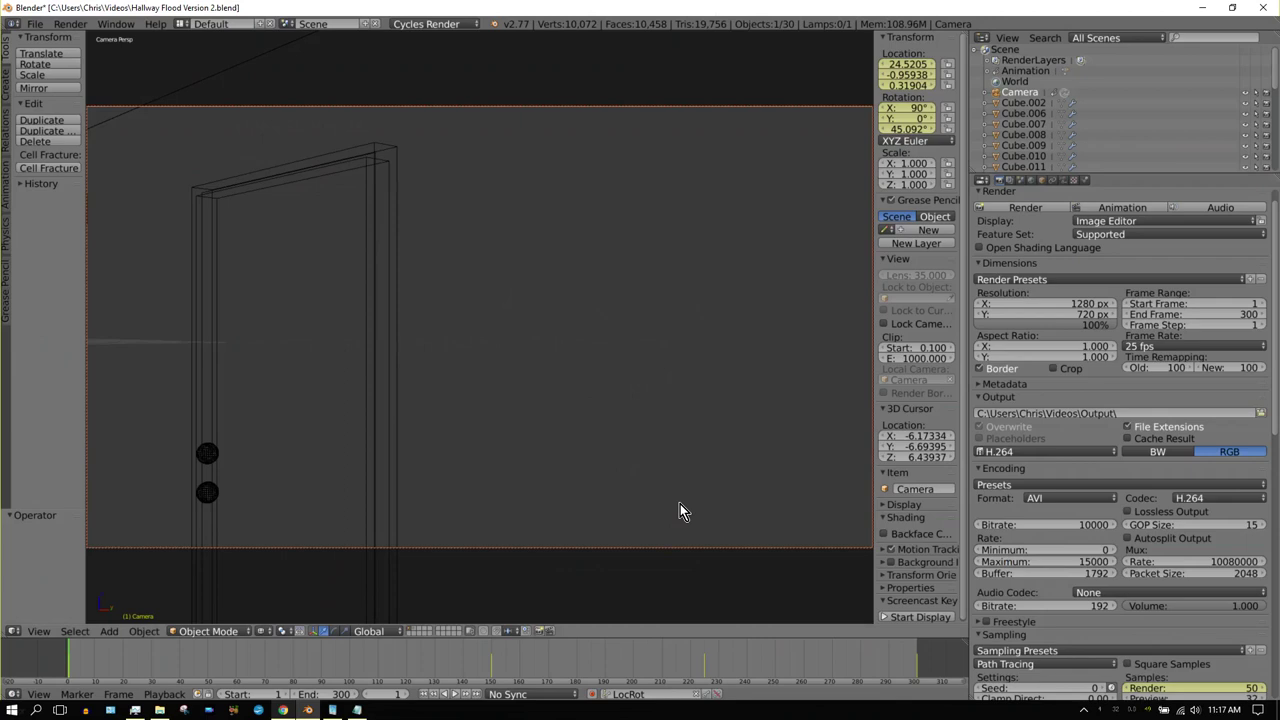
Keep wireframe viewport shading and run an OpenGL render of the active viewport.
left_click(264, 633)
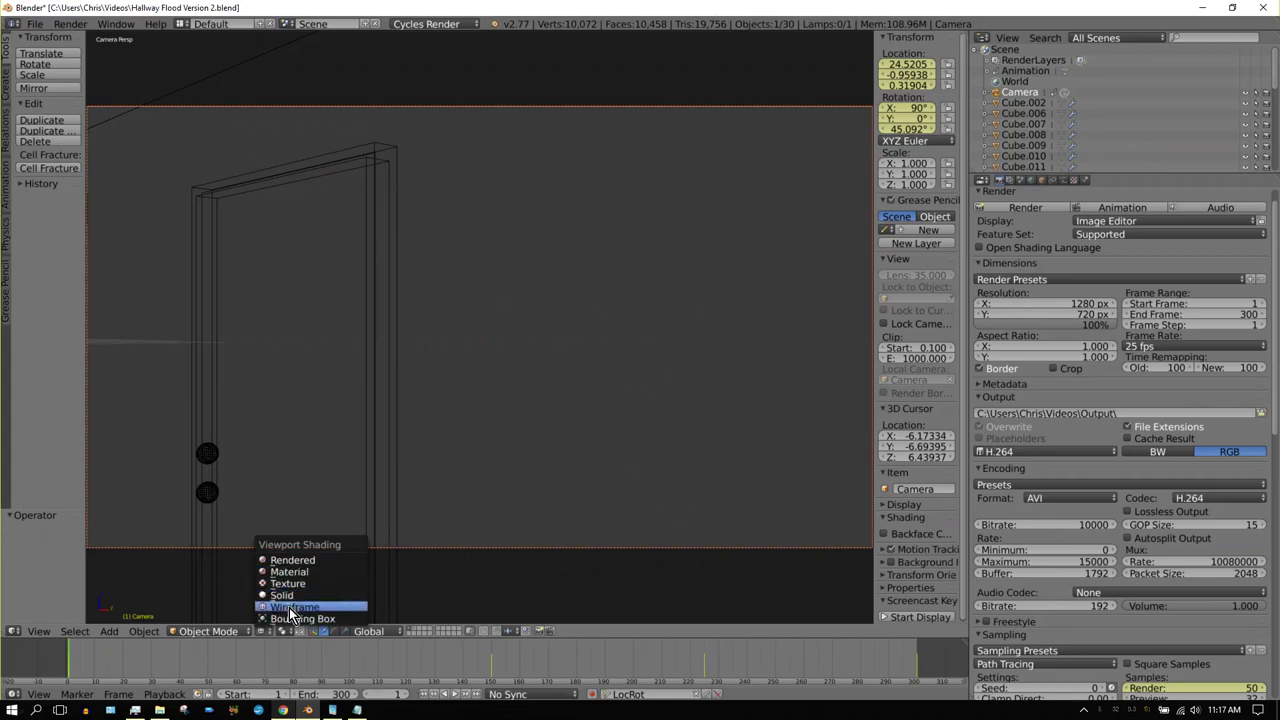
left_click(290, 608)
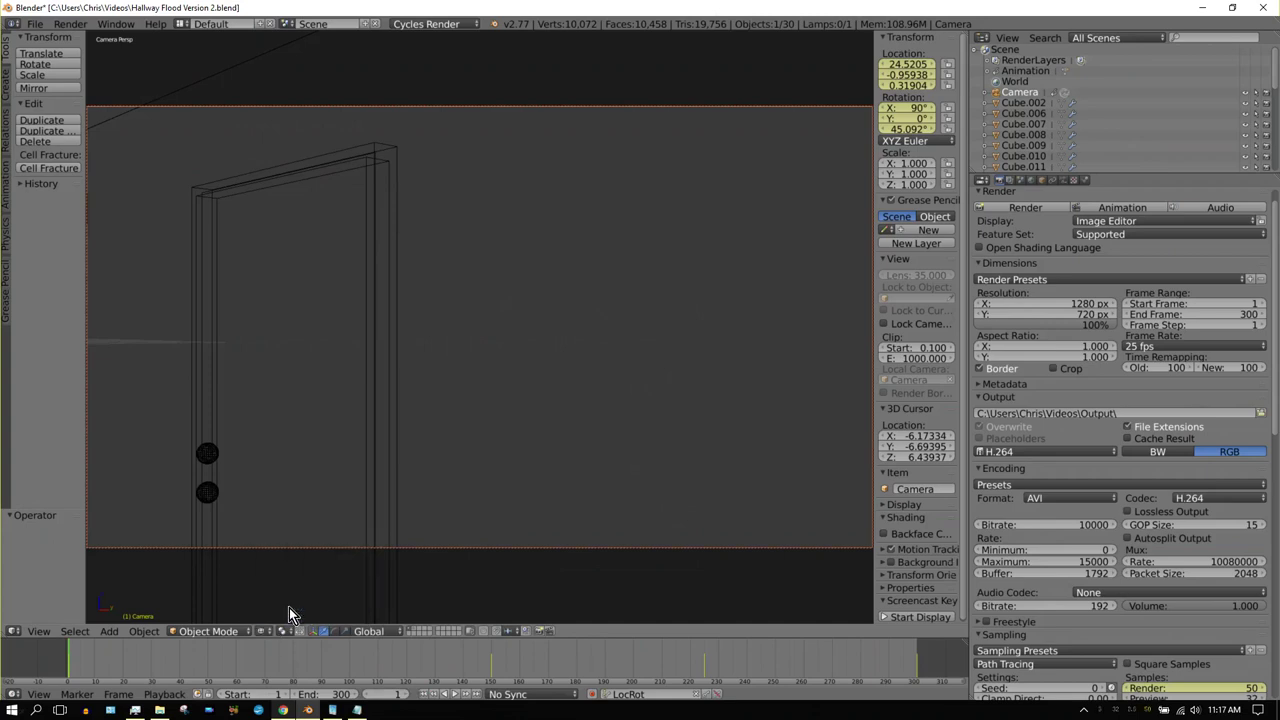
left_click(540, 635)
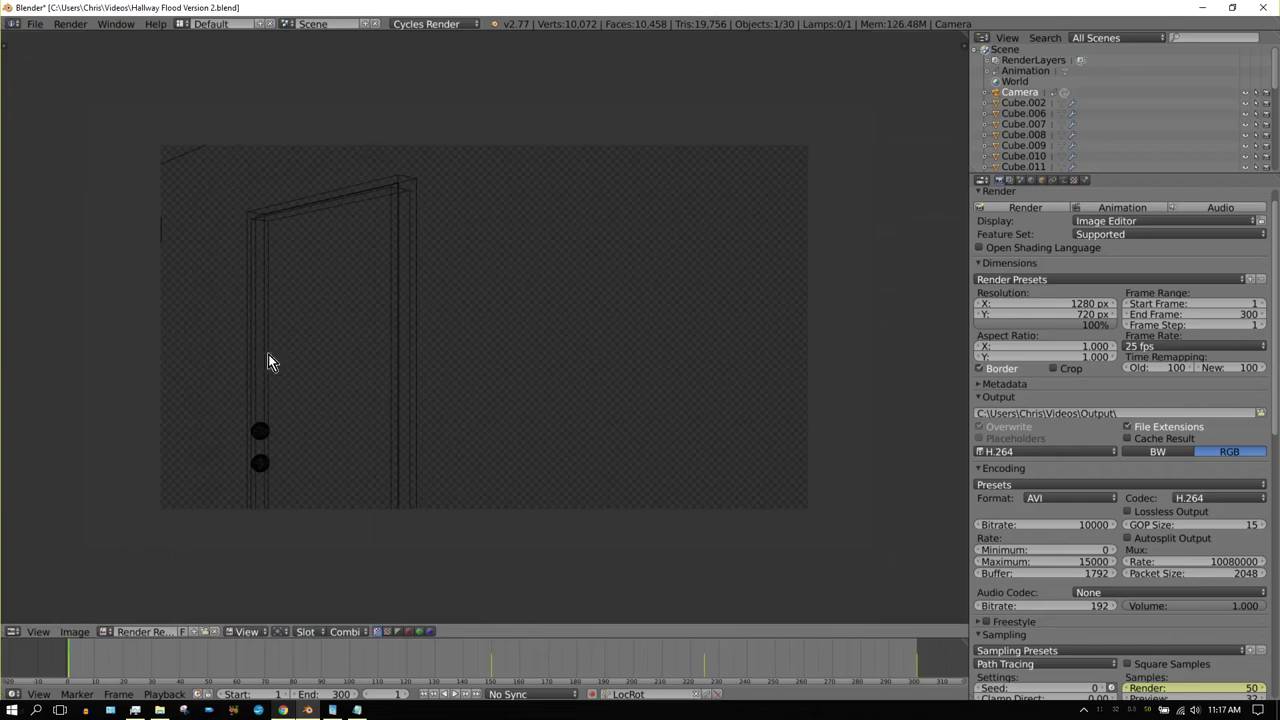
Return the area to the 3D camera view and render the wireframe OpenGL animation, stopping at frame 148.
left_click(22, 630)
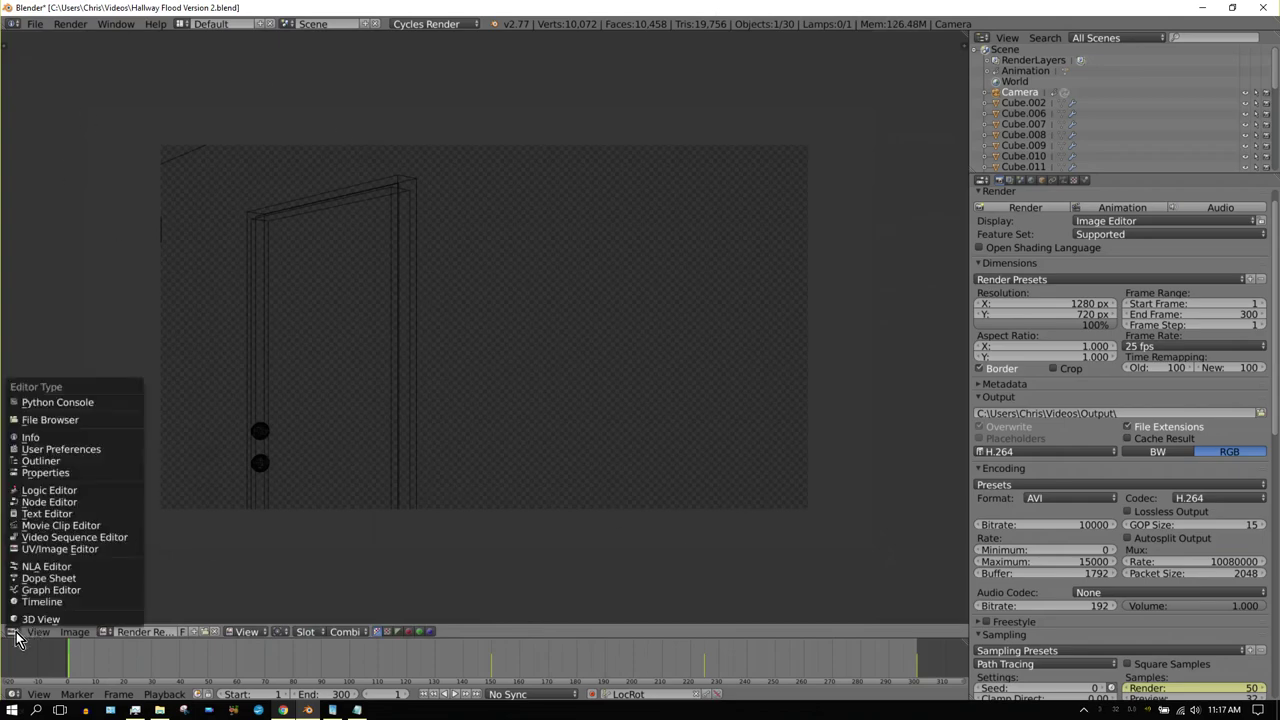
left_click(34, 618)
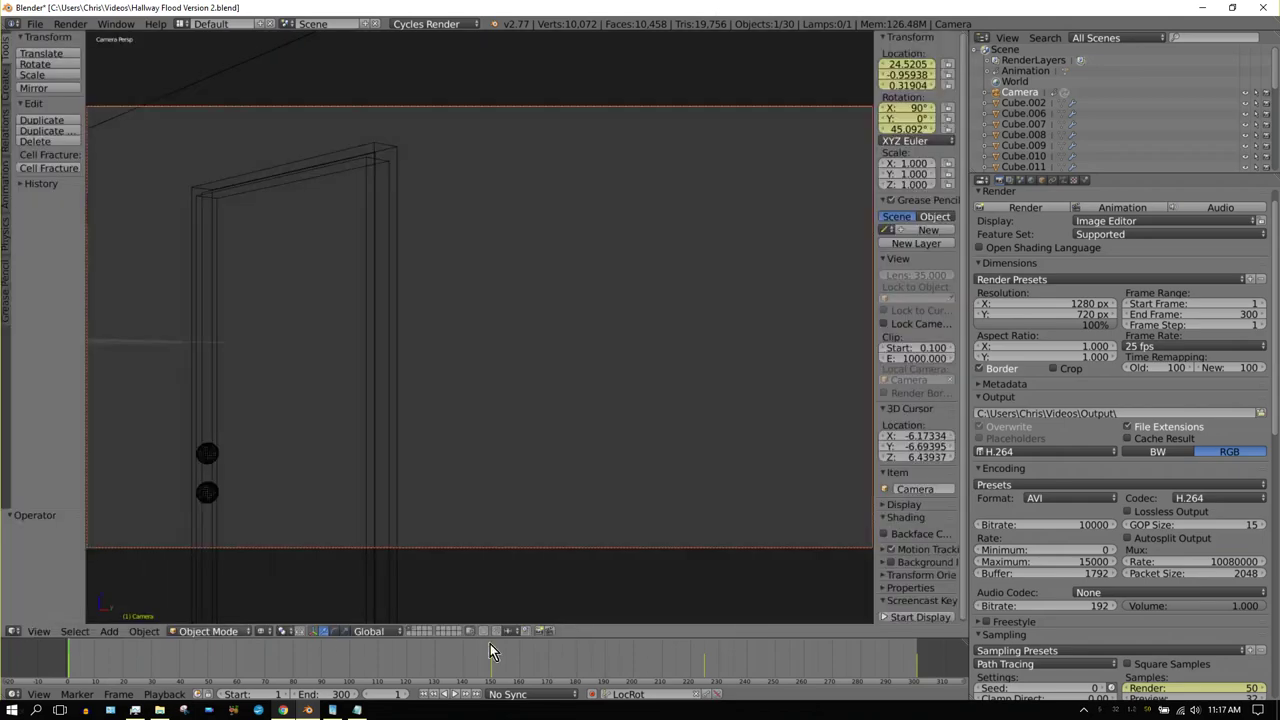
left_click(550, 631)
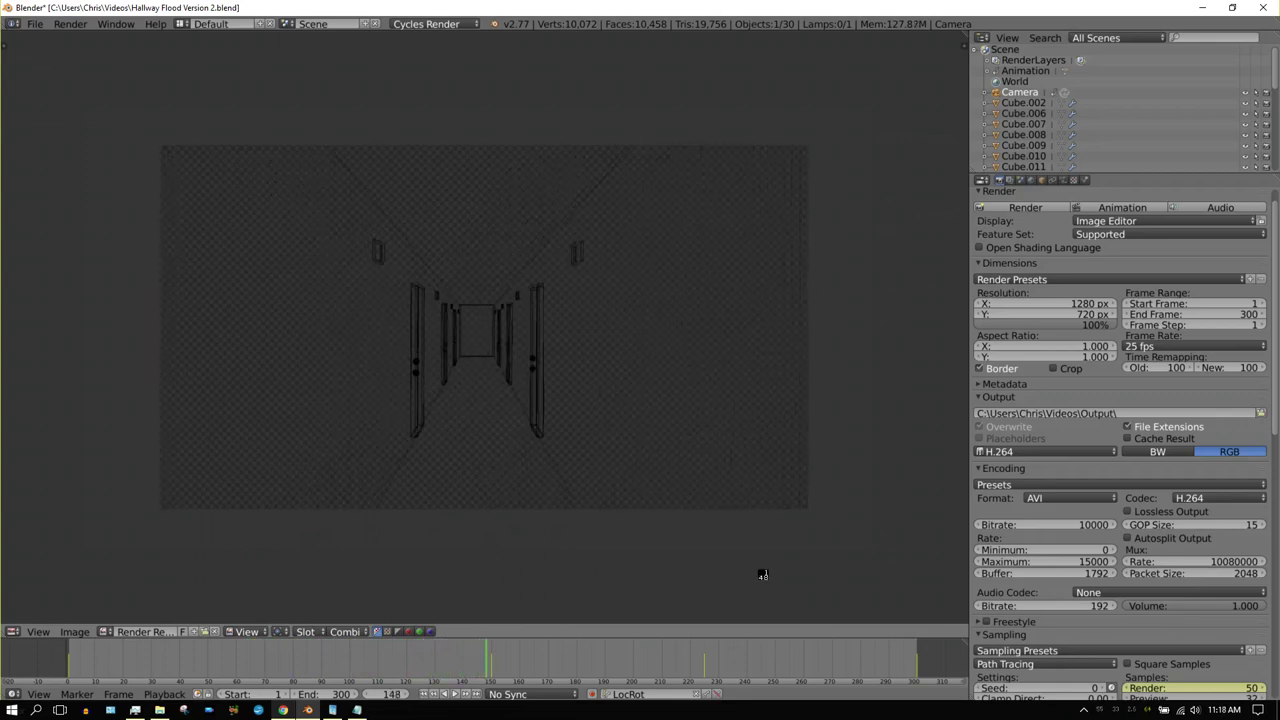
key("Escape")
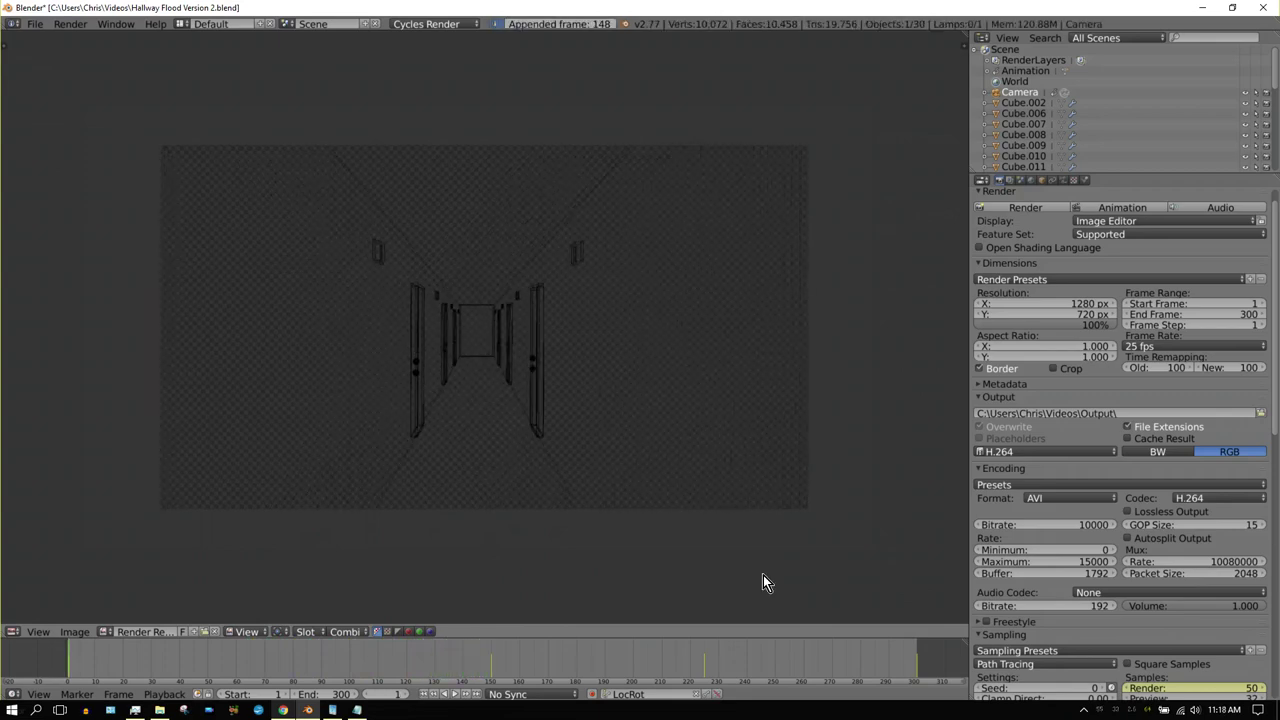
Back in the 3D camera view, switch to Solid shading and render the OpenGL animation through frame 45.
left_click(12, 634)
left_click(30, 620)
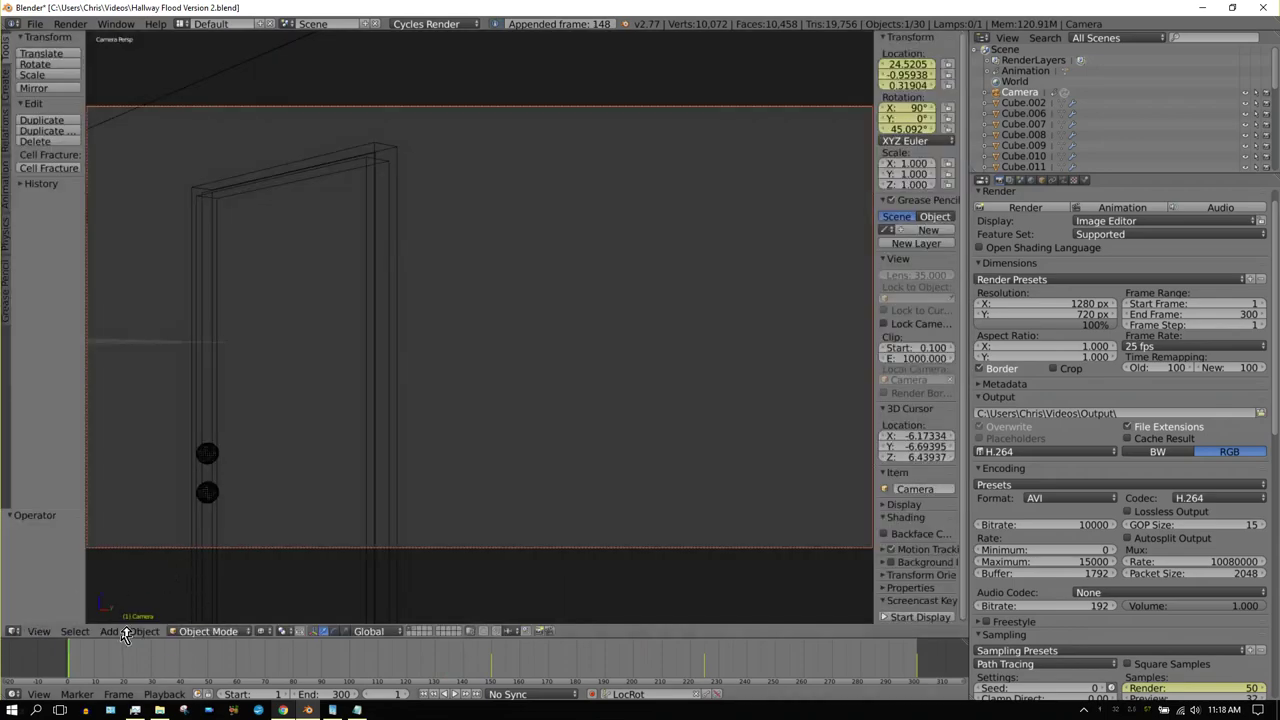
left_click(266, 631)
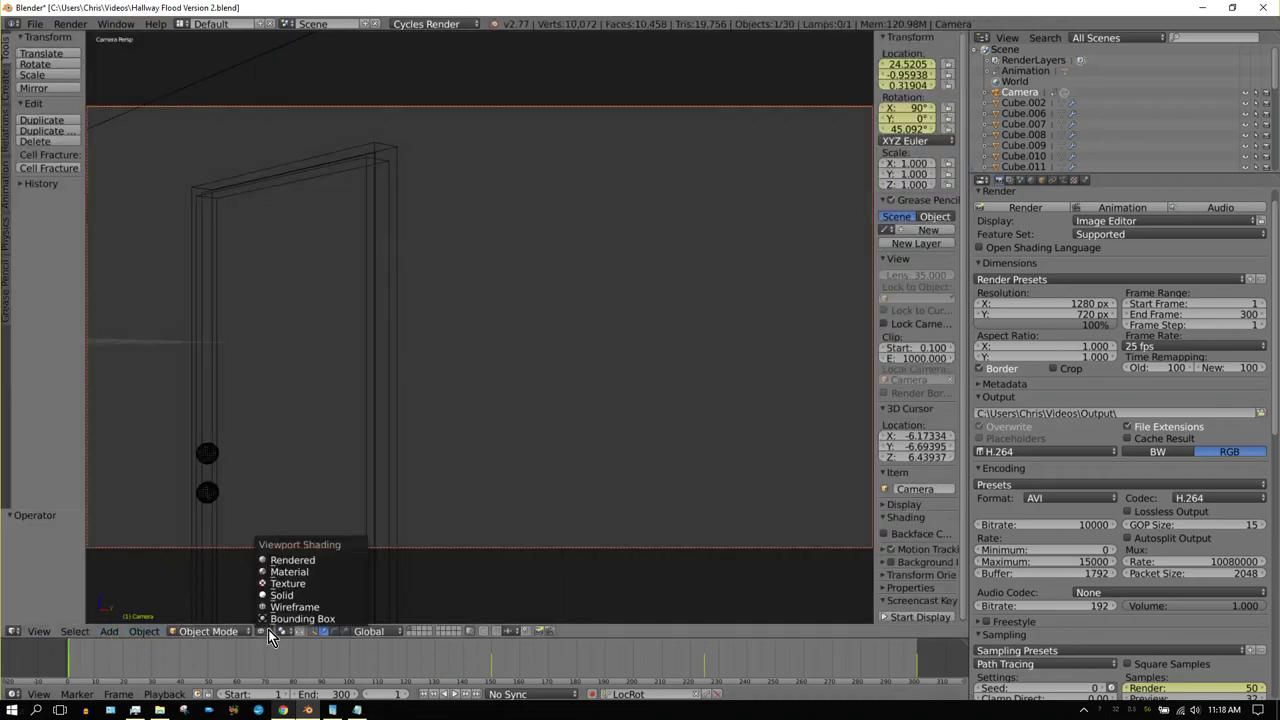
left_click(284, 594)
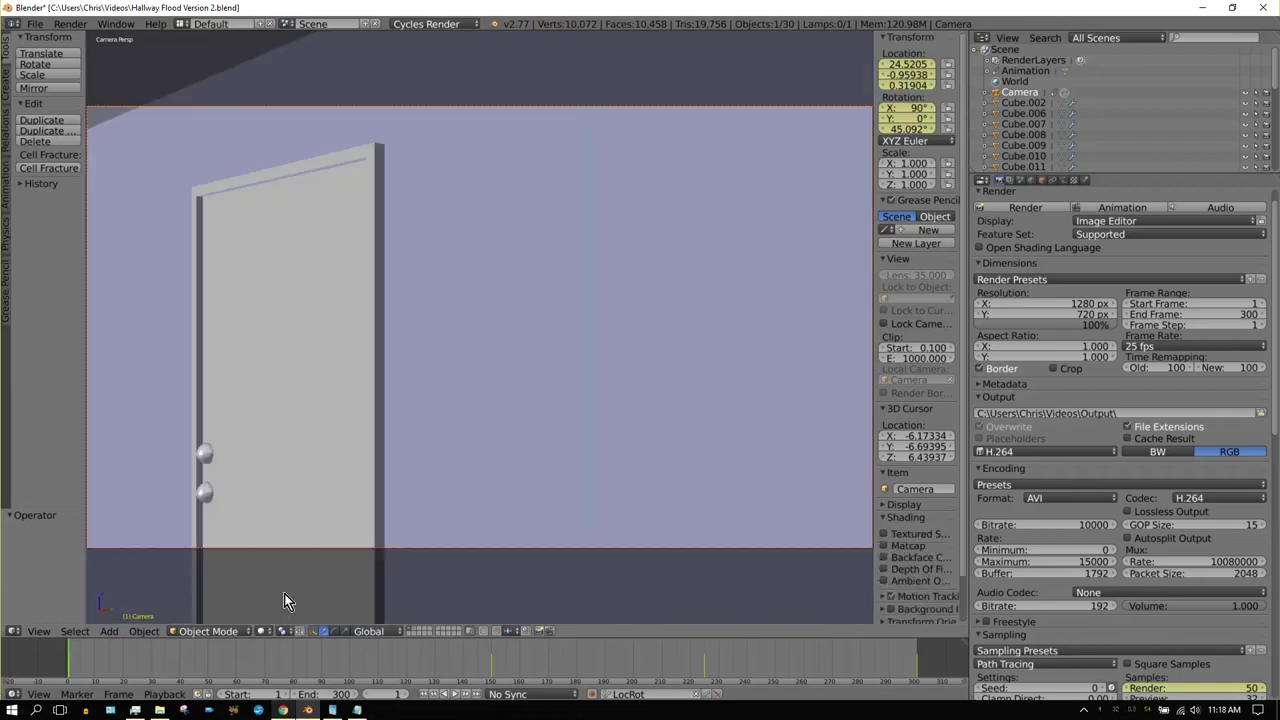
left_click(551, 632)
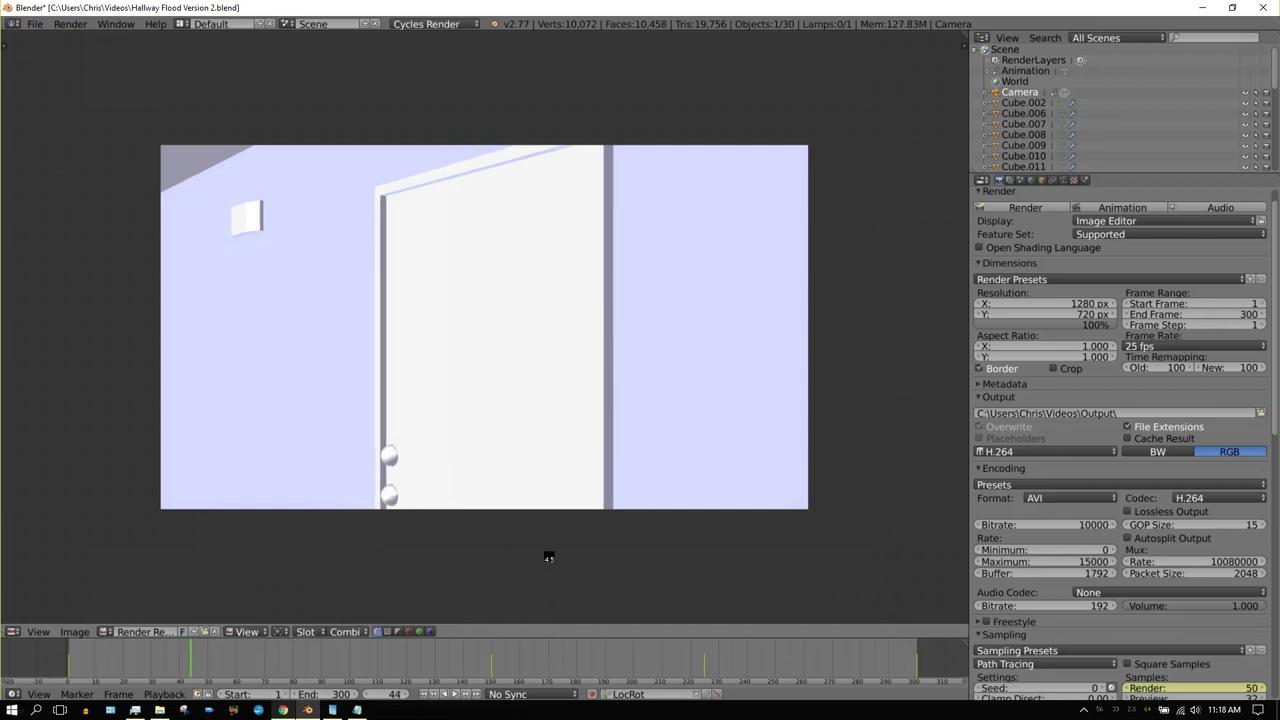
key("Escape")
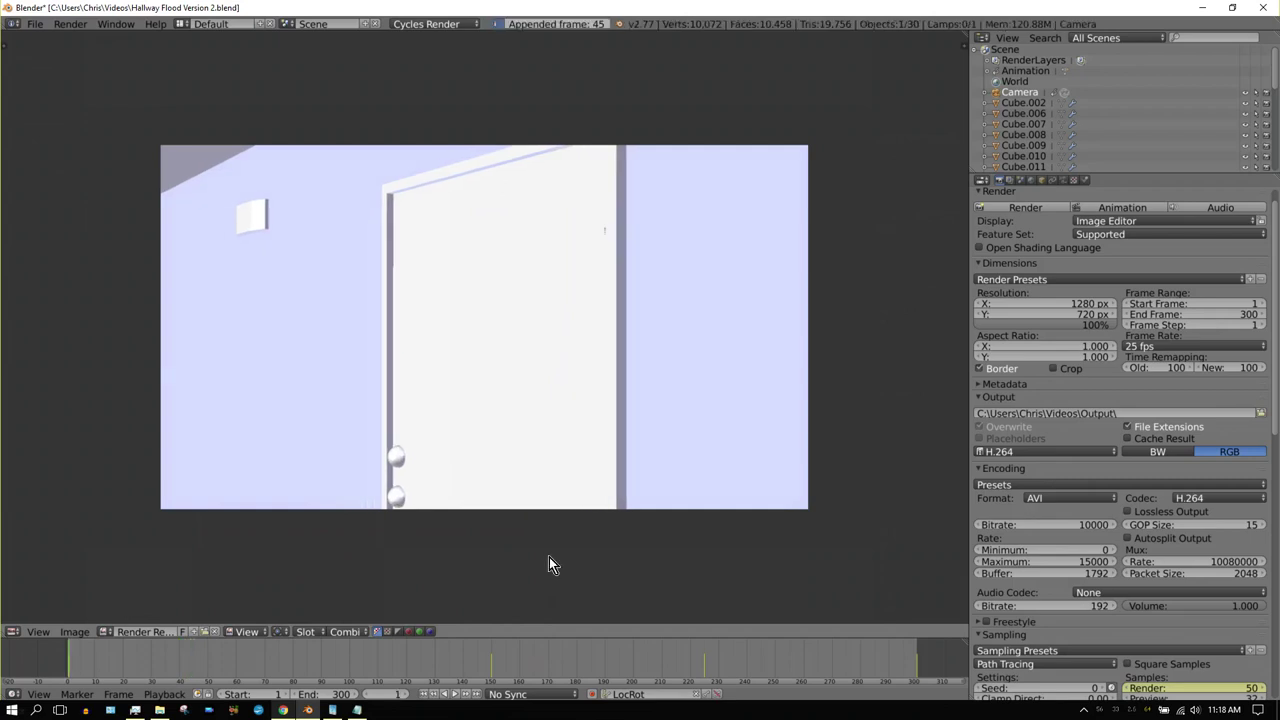
Back in the 3D camera view, switch to Material shading and start the OpenGL animation render.
left_click(13, 632)
left_click(30, 648)
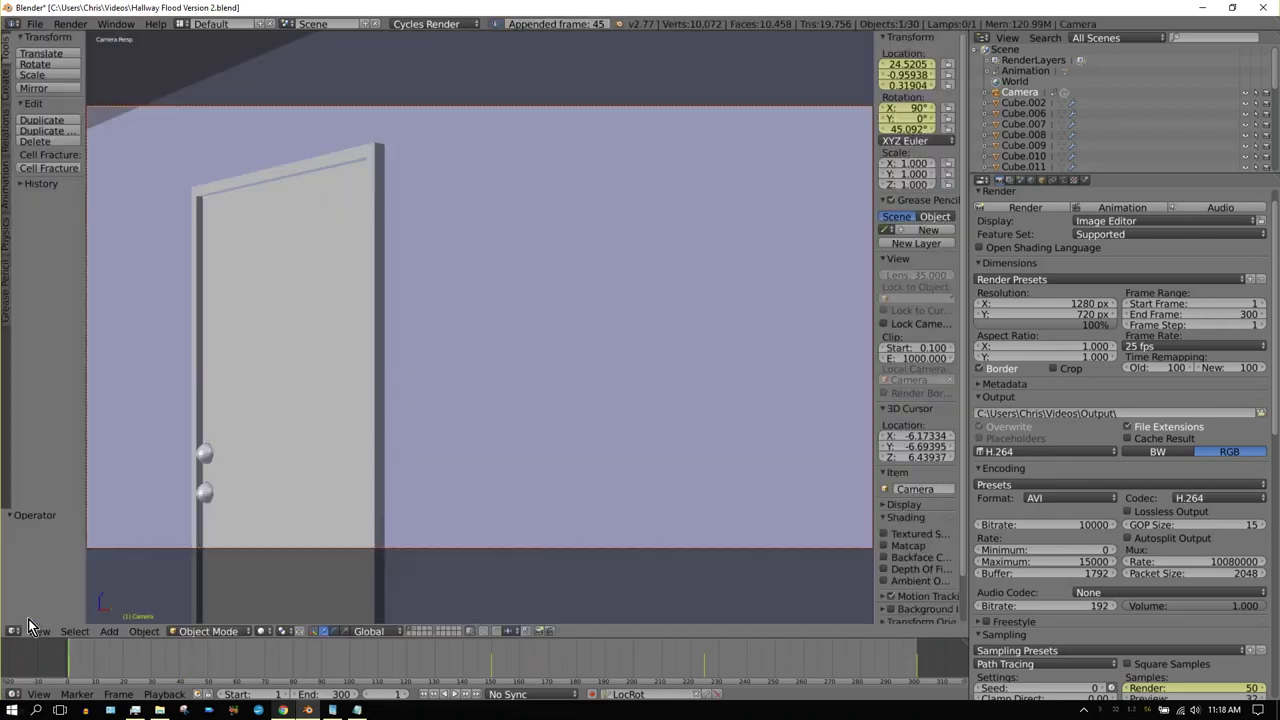
left_click(262, 632)
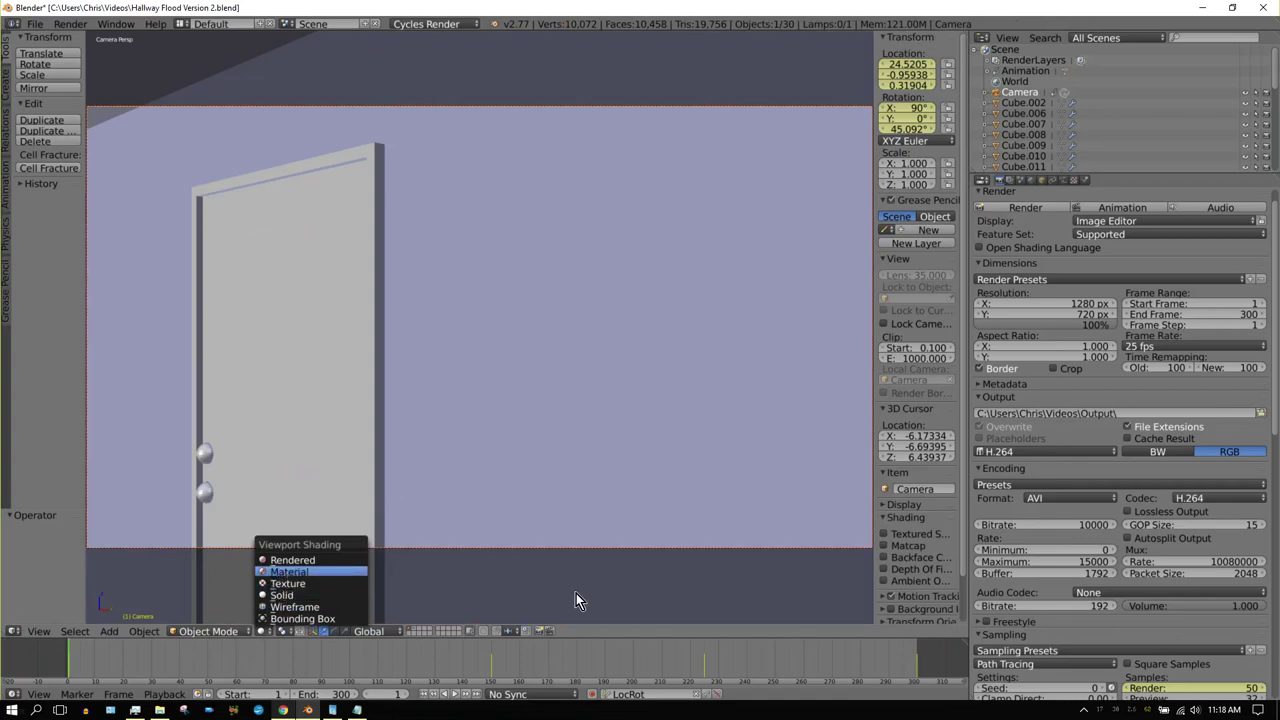
key("Return")
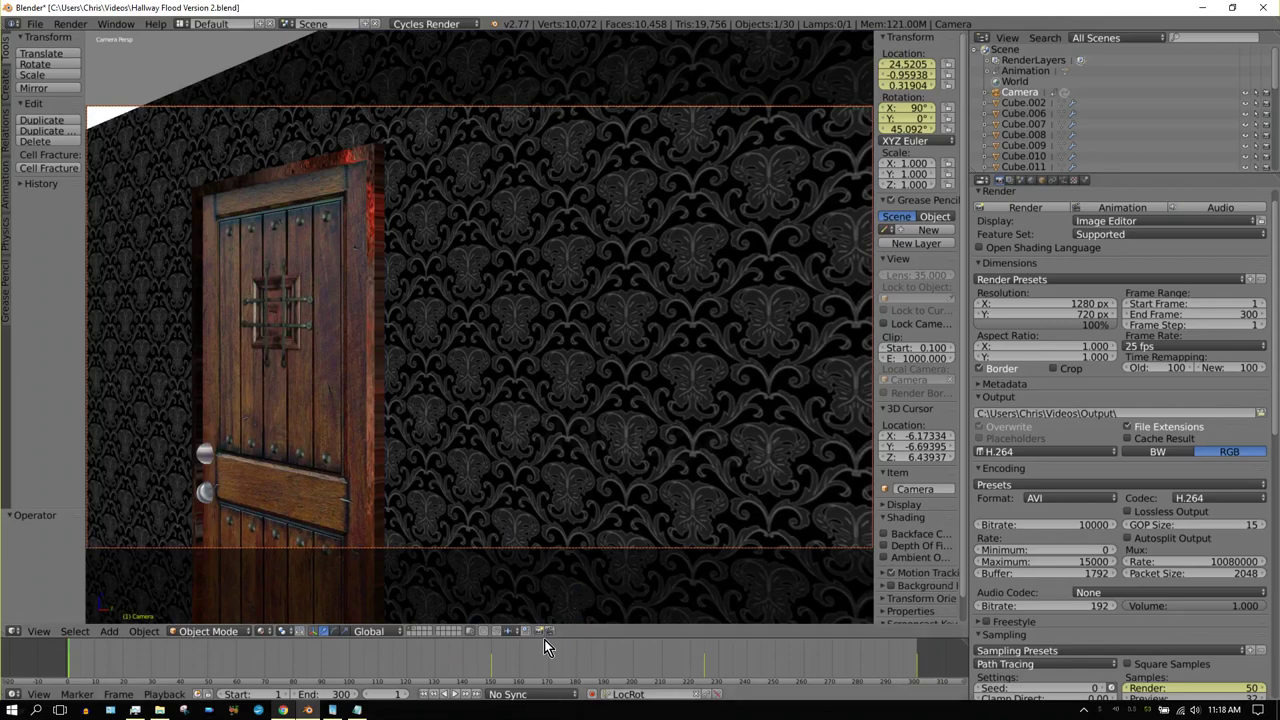
left_click(548, 633)
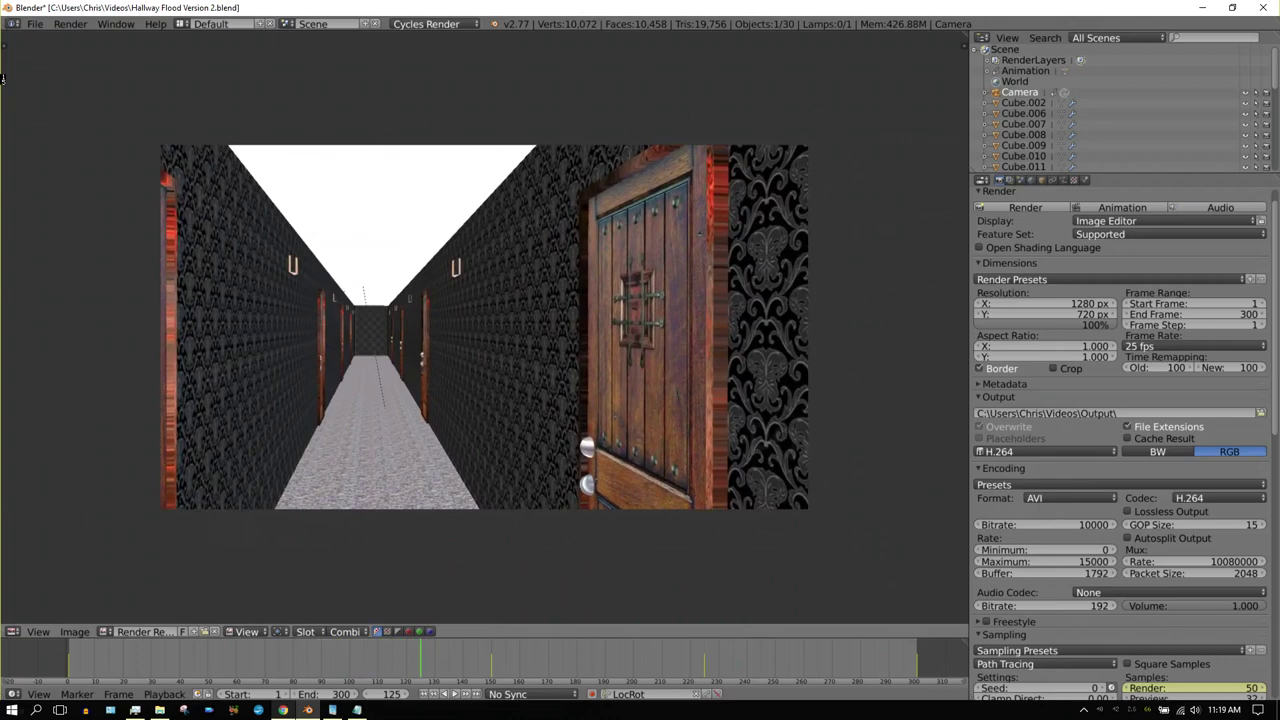
key("Escape")
left_click(66, 24)
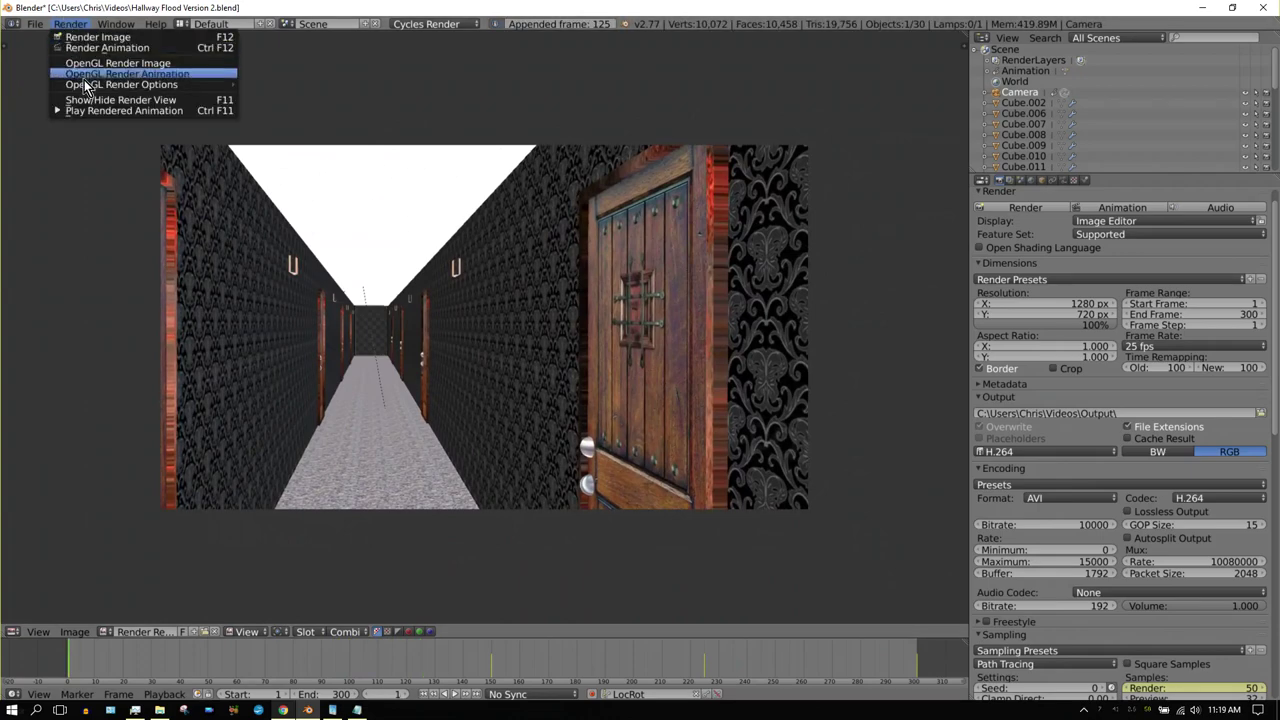
left_click(94, 117)
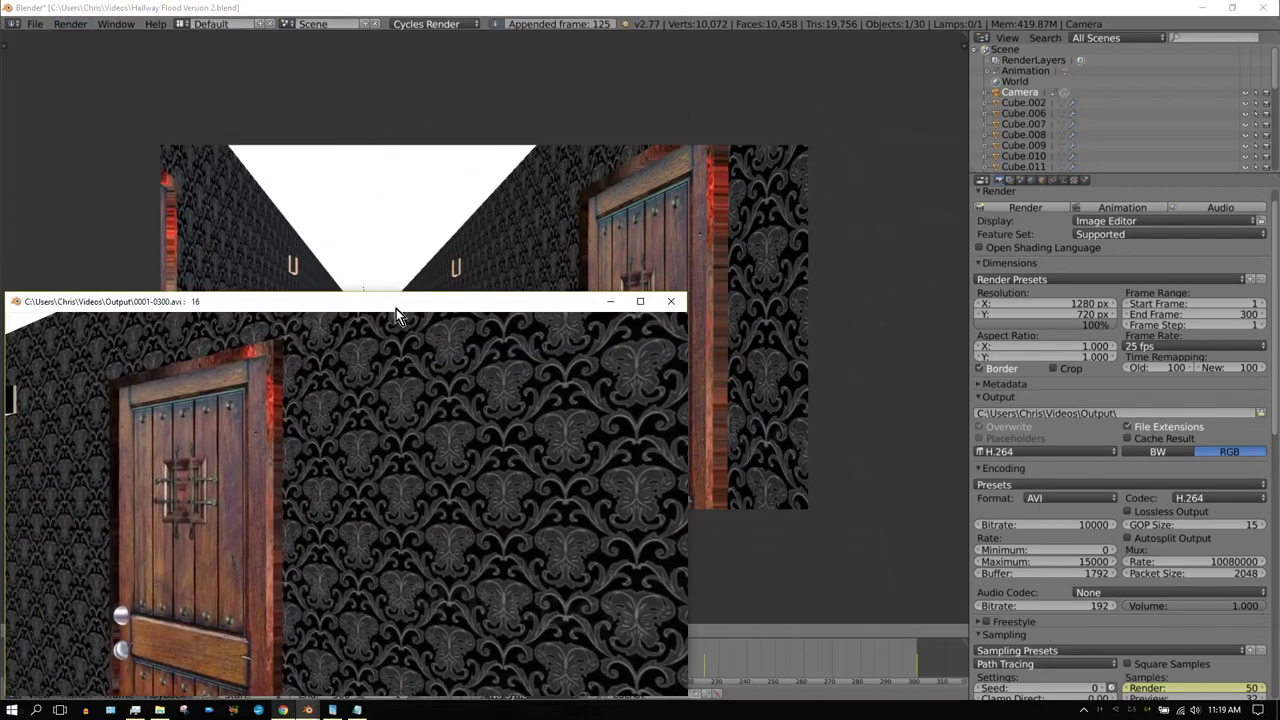
left_click_drag(396, 304, 580, 145)
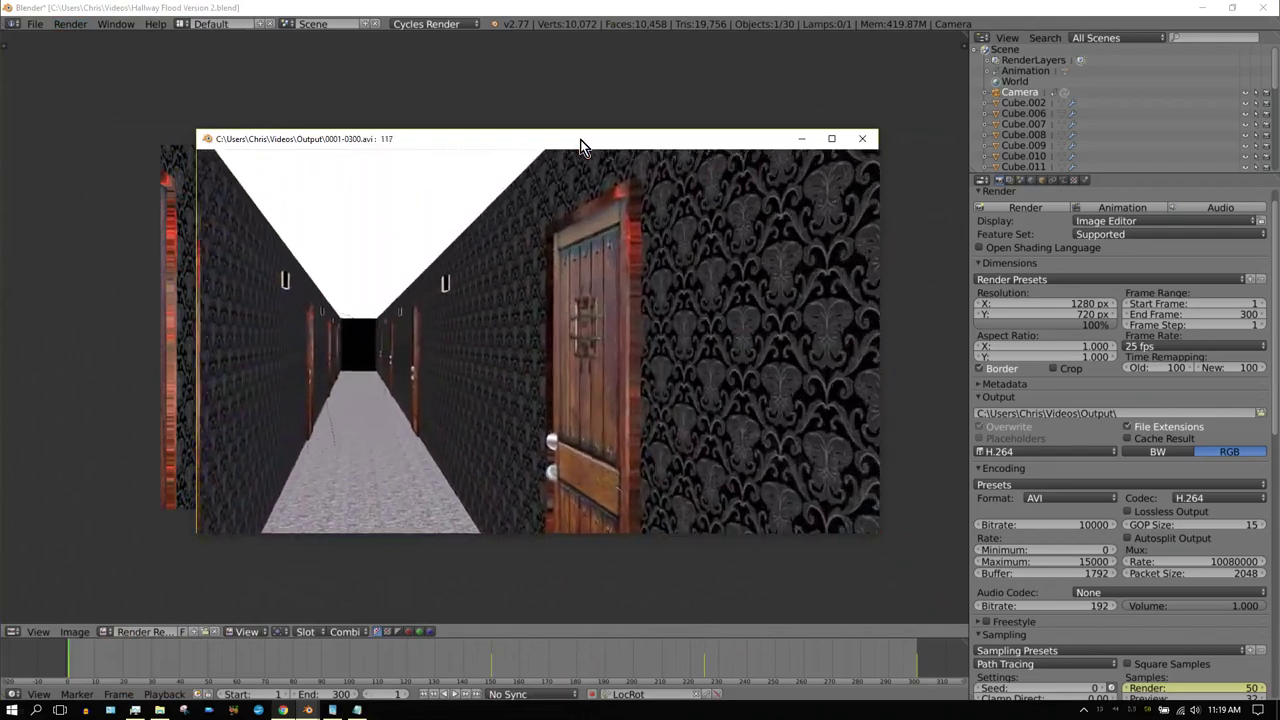
left_click(858, 139)
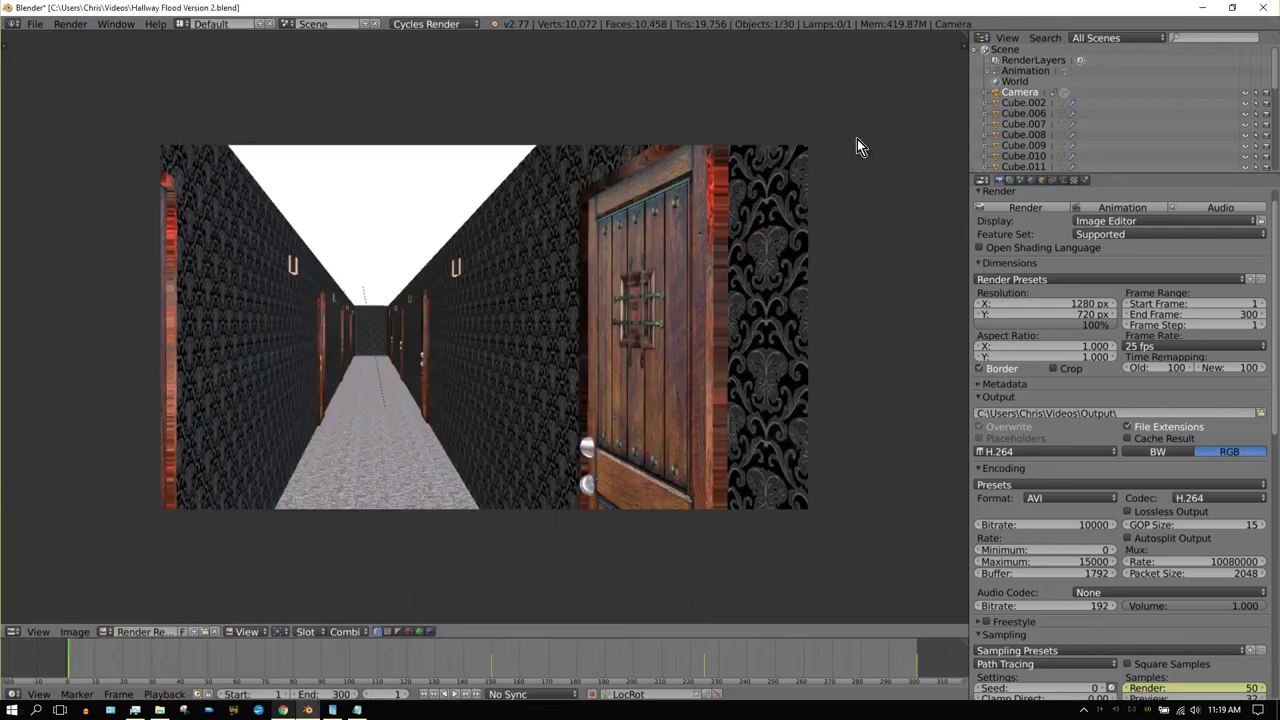
Switch to Chrome showing the manual's OpenGL Render page.
left_click(284, 710)
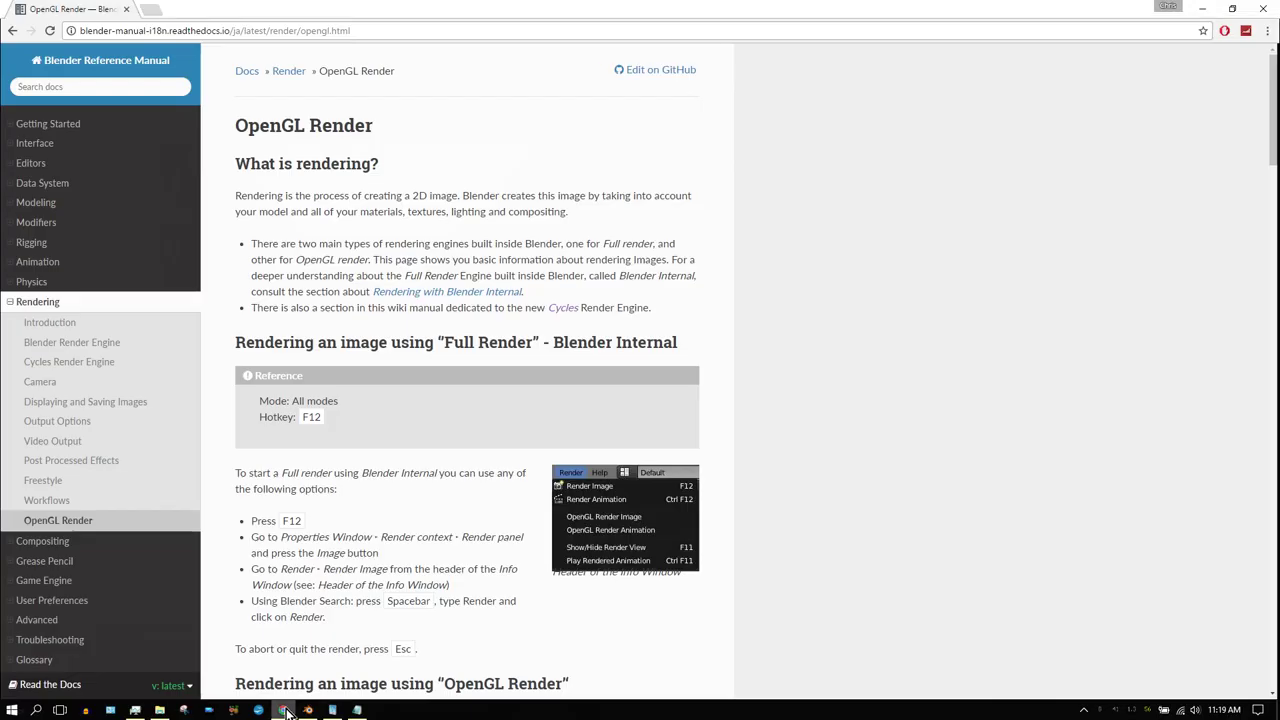